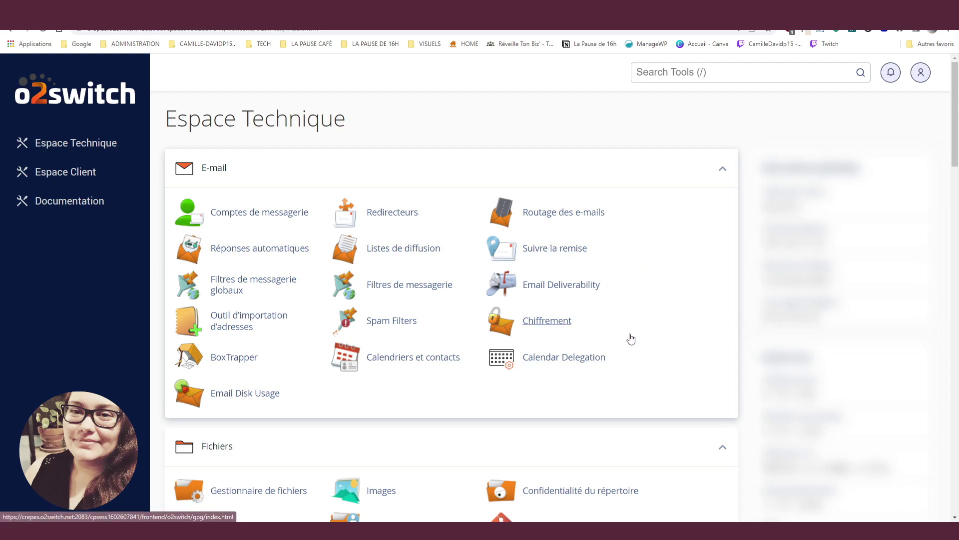
- Set the third listed user's role to Administrator in the WordPress user management section
scroll(631, 339, down, 7)
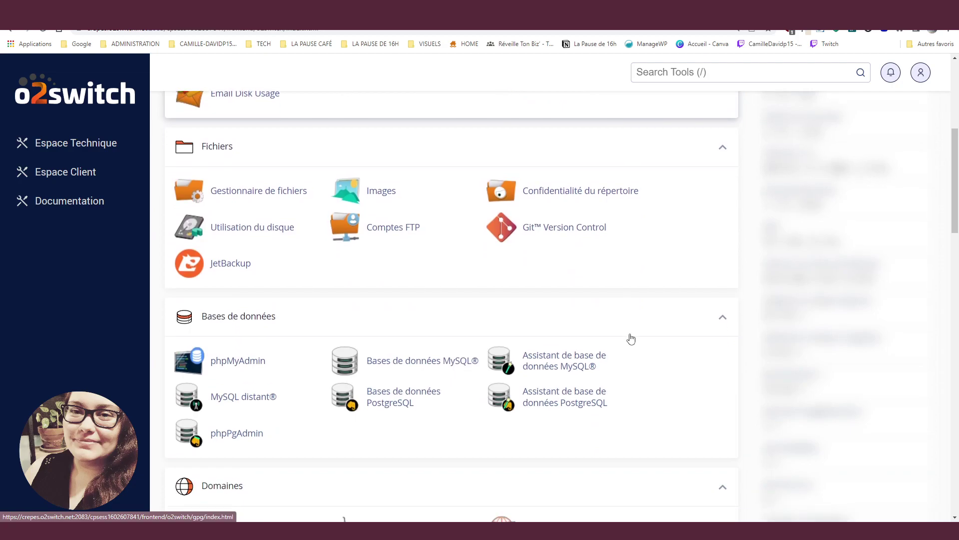
scroll(631, 339, down, 7)
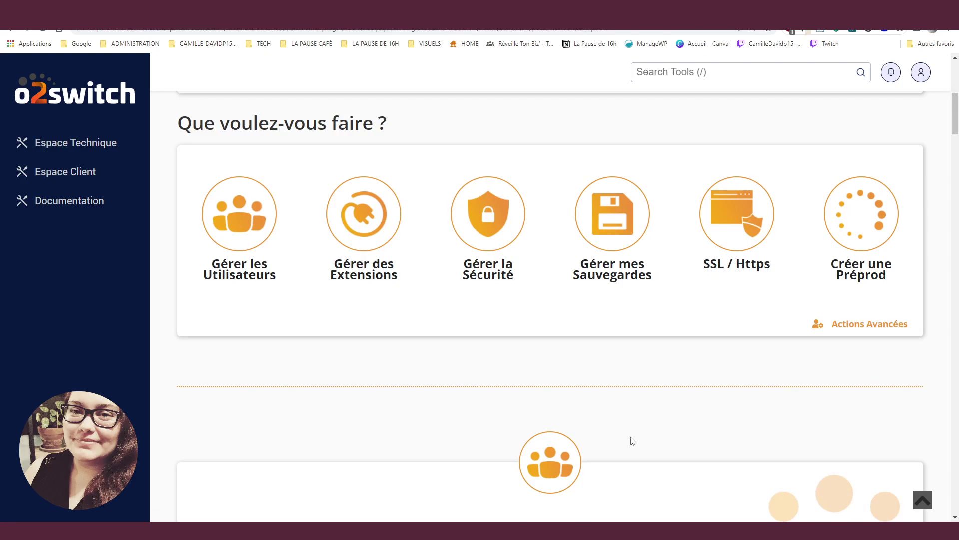
scroll(632, 443, down, 7)
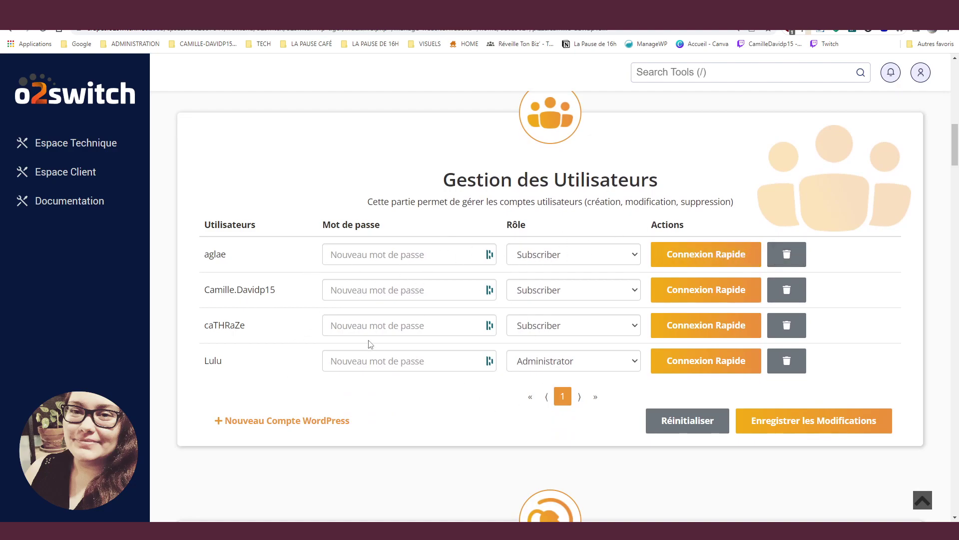
click(522, 328)
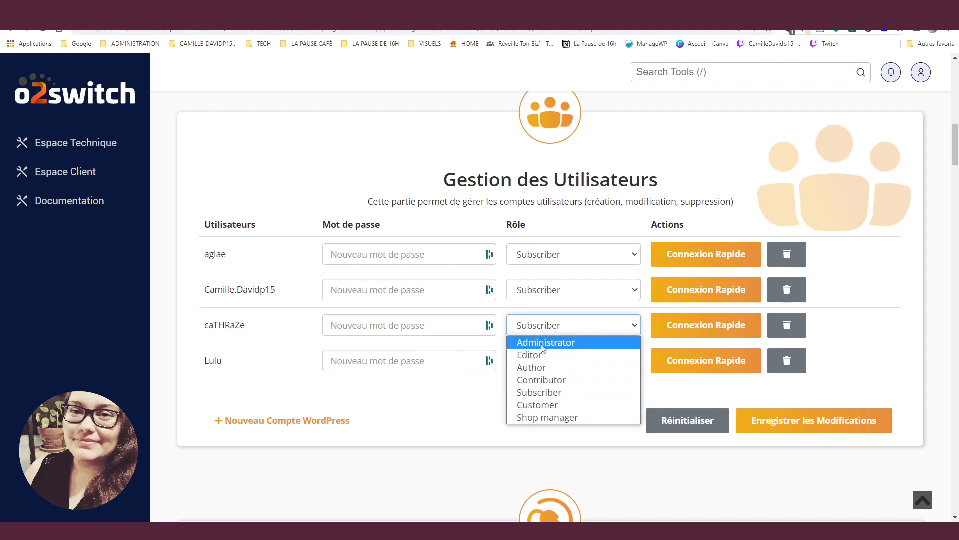
click(559, 342)
- Examine the installable versions of the Elementor Website Builder extension in the extensions section
scroll(442, 410, down, 5)
scroll(442, 409, down, 3)
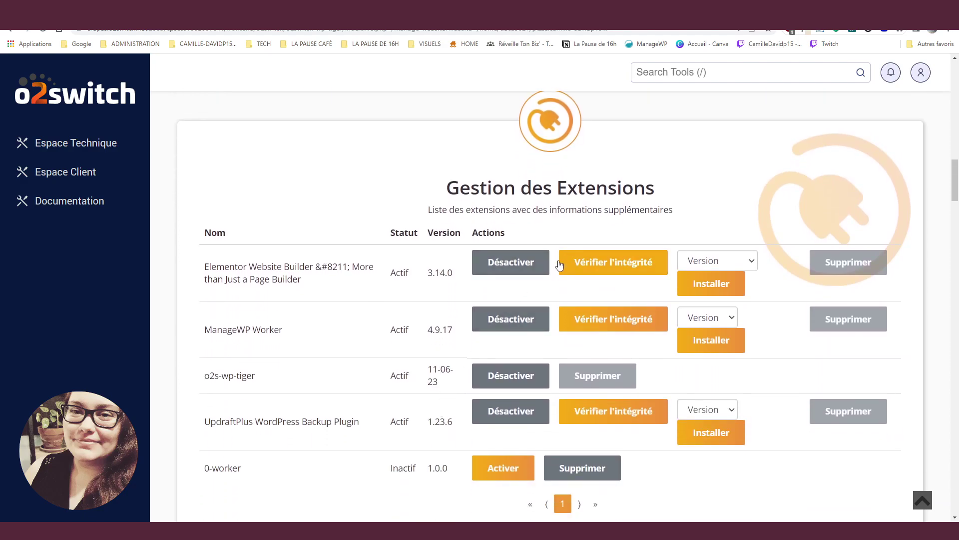
click(705, 261)
scroll(702, 429, down, 5)
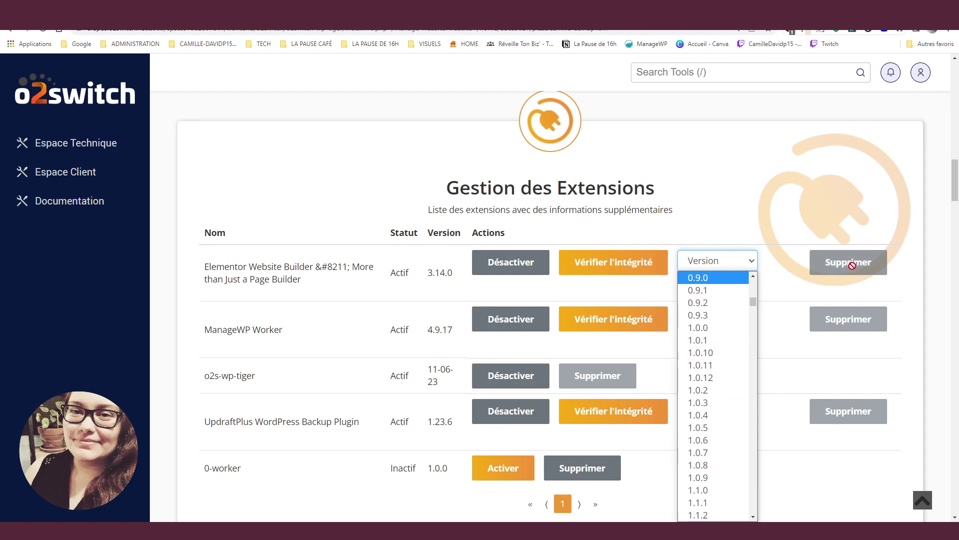
click(788, 222)
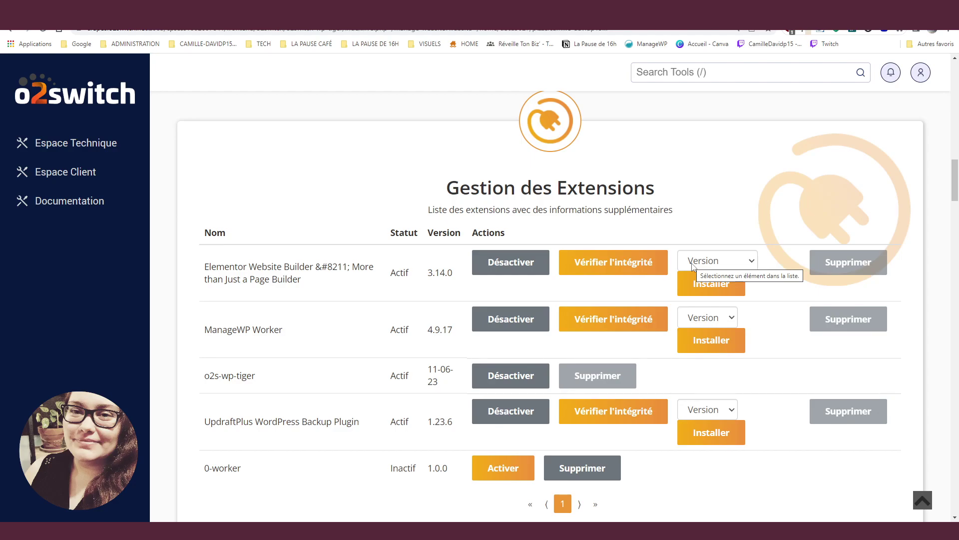
- Activate and save the security rules that disable directory listing, block .sql file downloads and hide the WordPress version
scroll(692, 266, down, 9)
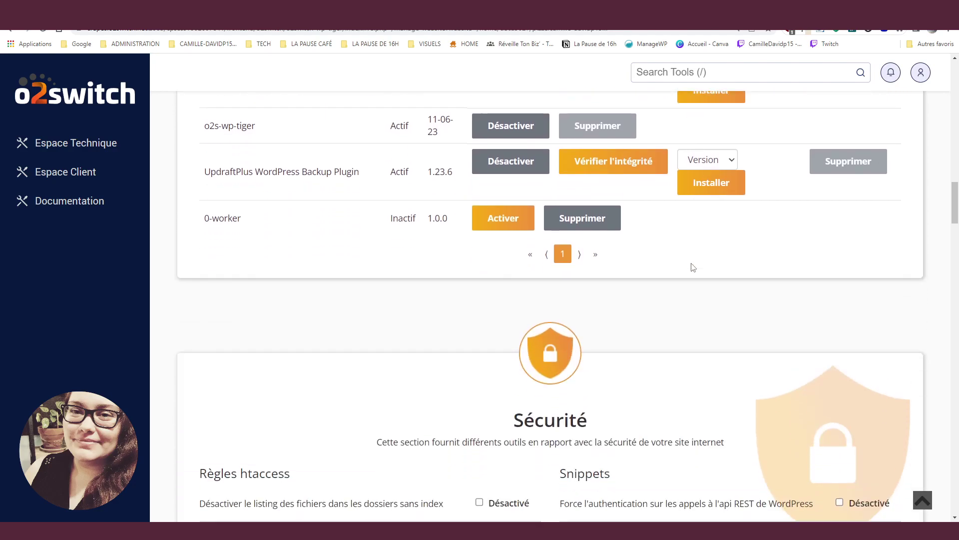
scroll(692, 266, down, 2)
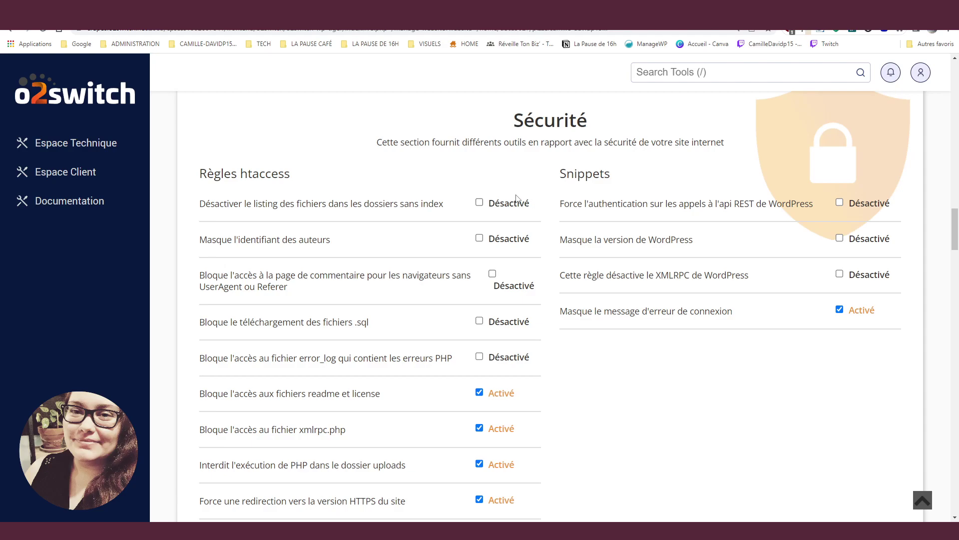
click(479, 203)
click(479, 202)
click(840, 238)
click(480, 203)
scroll(480, 210, down, 2)
click(480, 222)
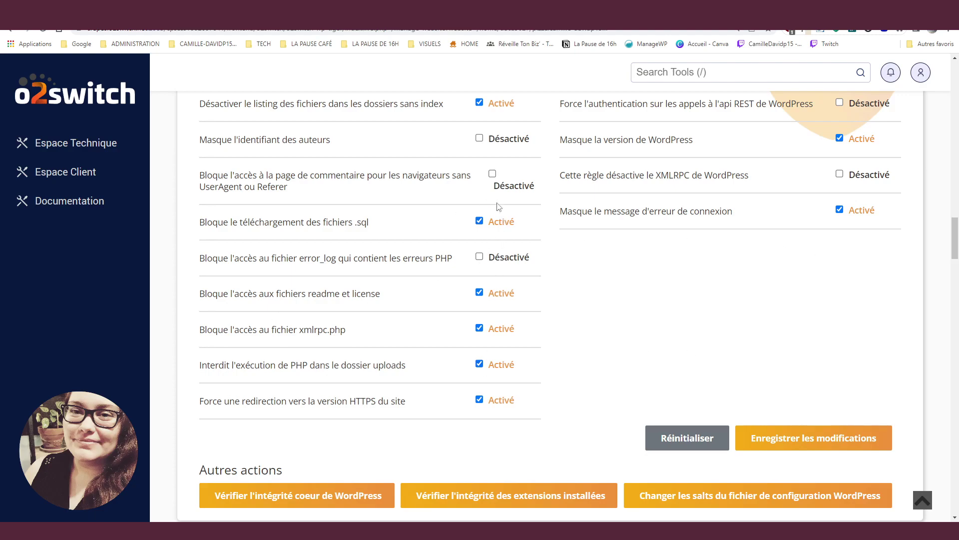
click(773, 440)
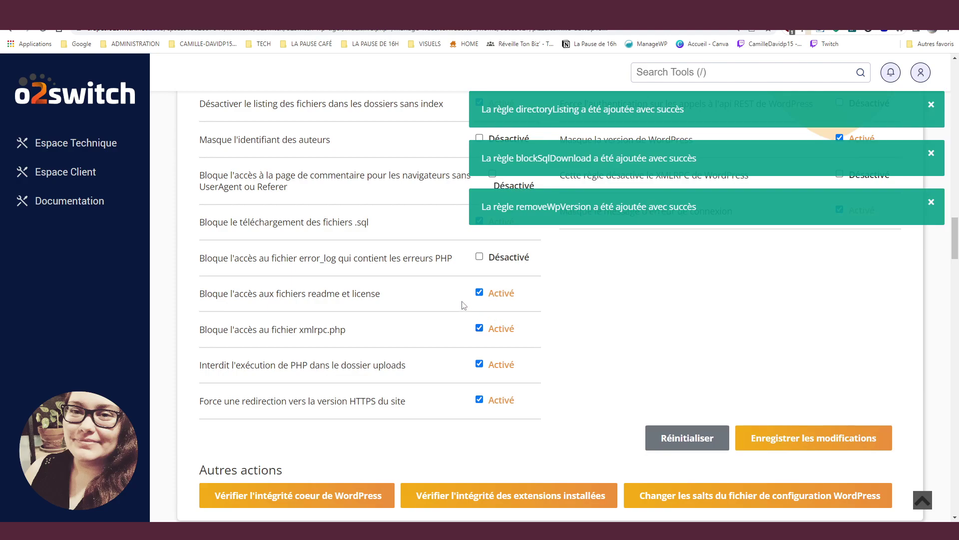
- Create a new backup of the WordPress site
scroll(464, 305, down, 8)
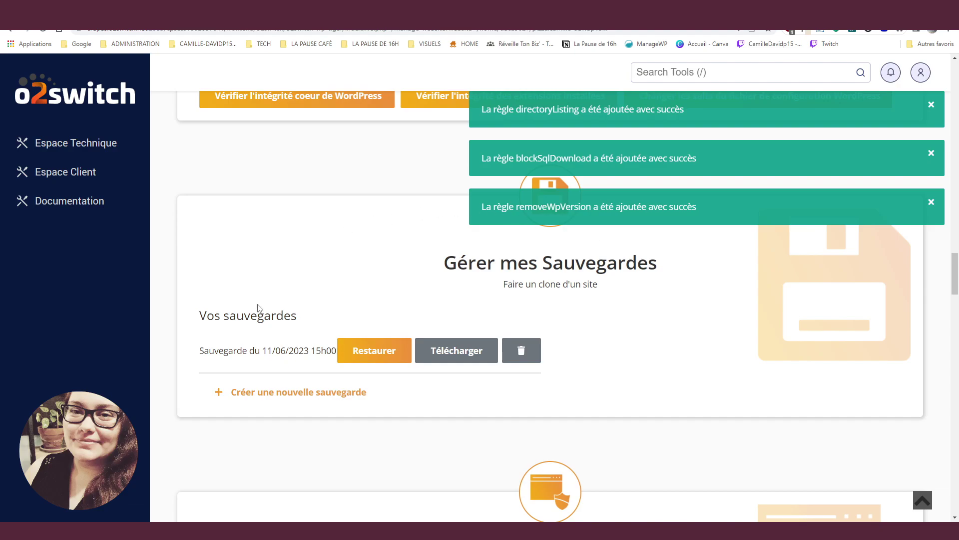
click(253, 393)
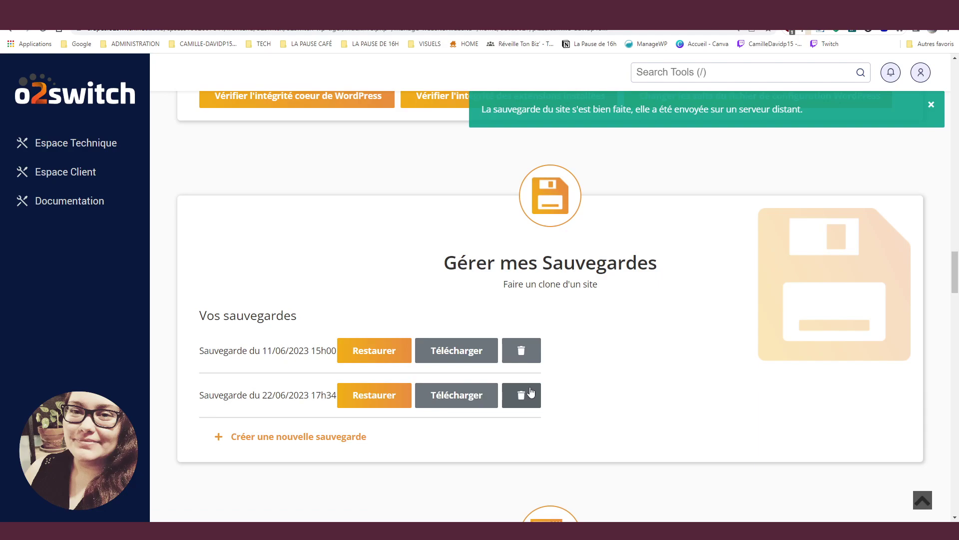
- Review the SSL / Https, preproduction and advanced actions sections, including the site address change and database search-and-replace options
scroll(531, 393, down, 5)
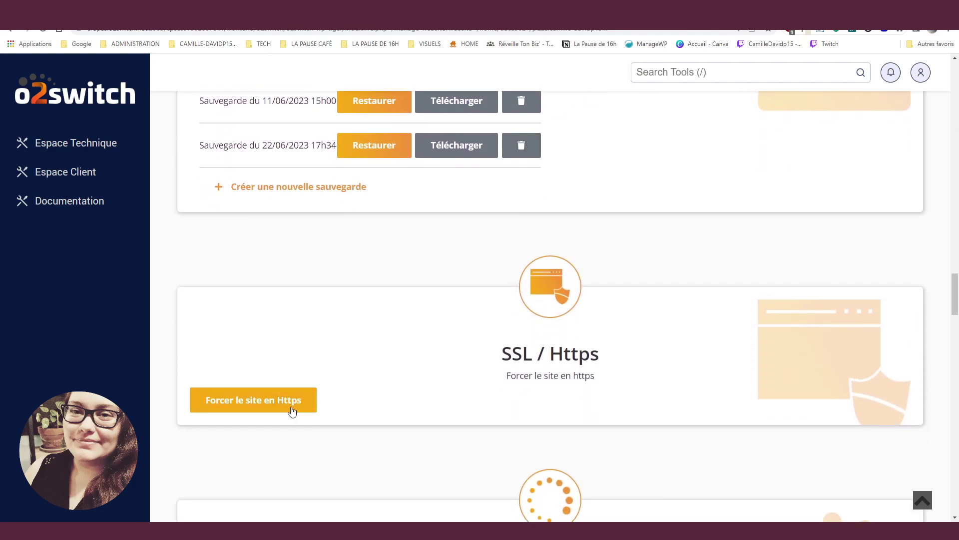
scroll(436, 391, down, 5)
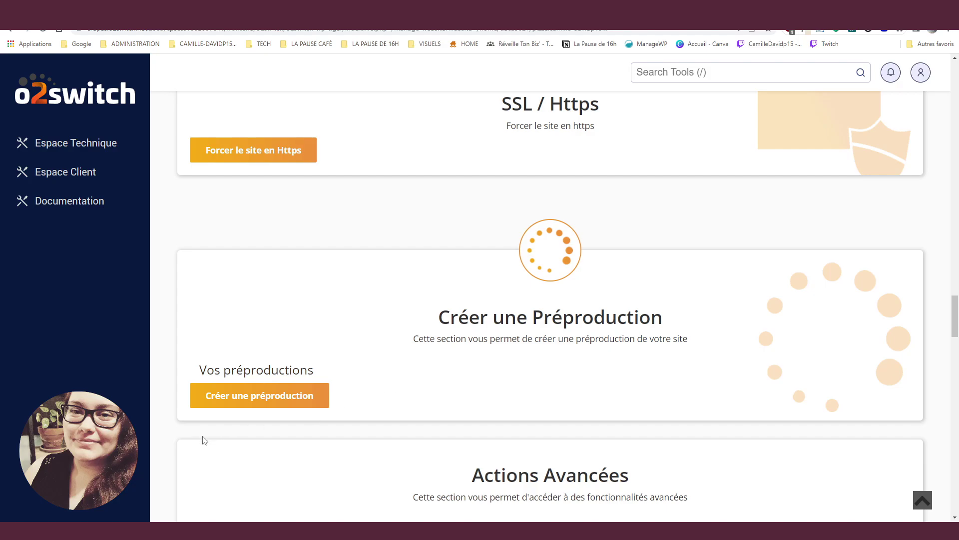
scroll(470, 407, down, 1)
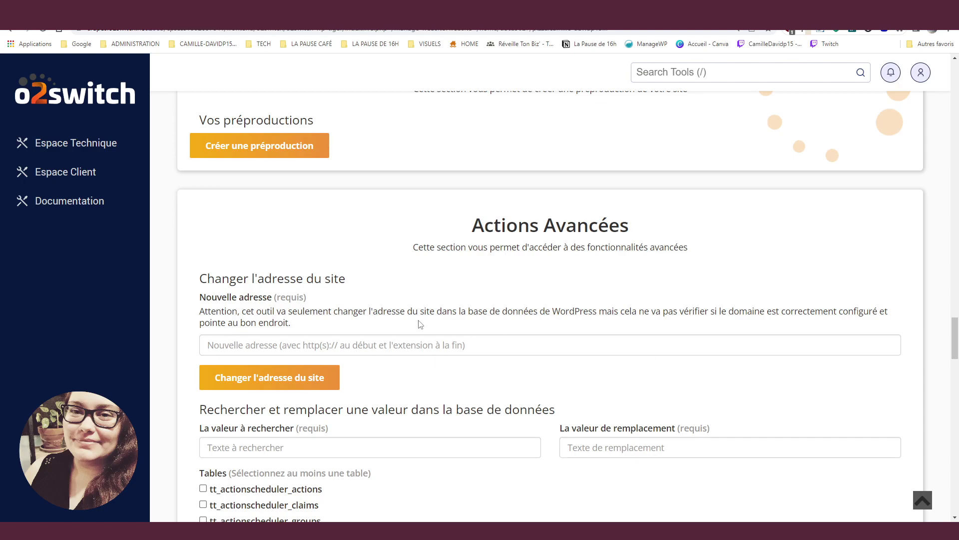
scroll(306, 300, down, 2)
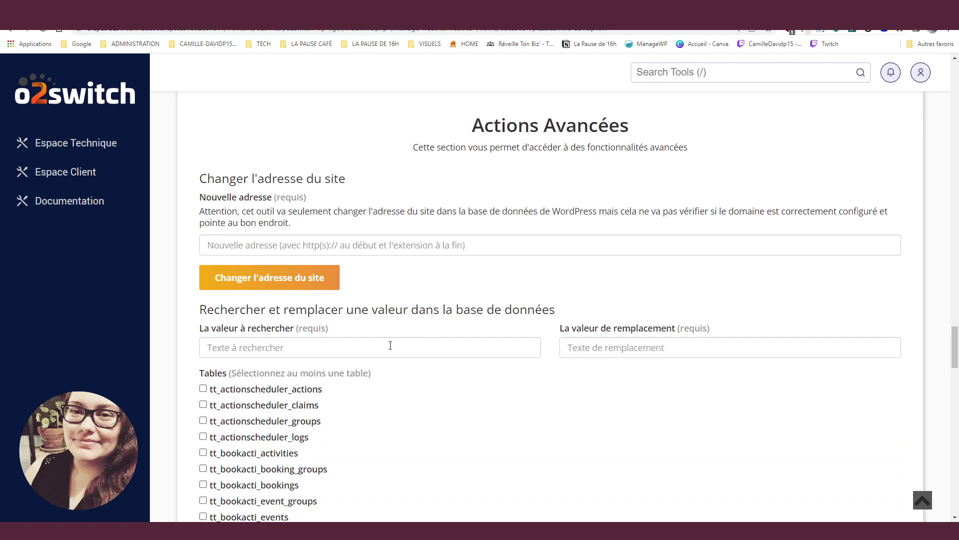
scroll(390, 345, down, 1)
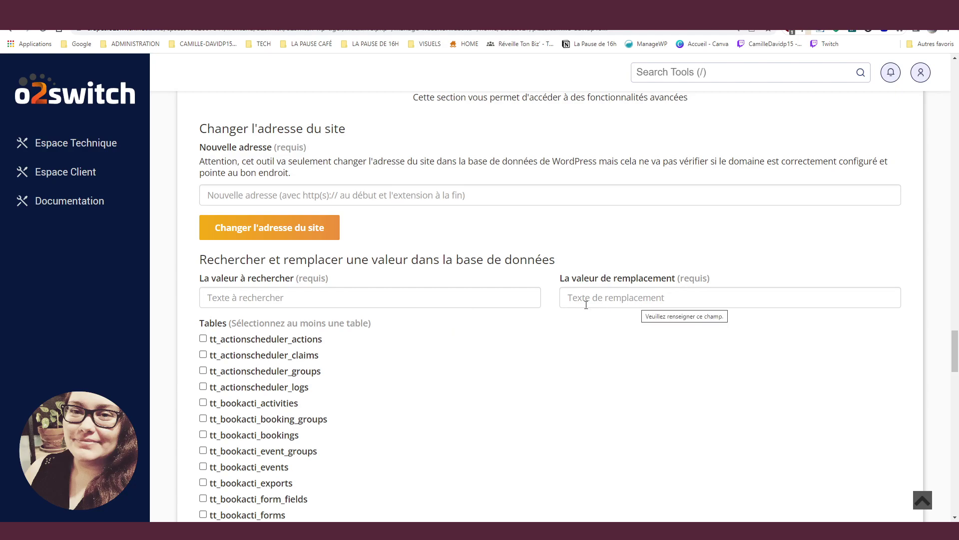
scroll(402, 306, down, 8)
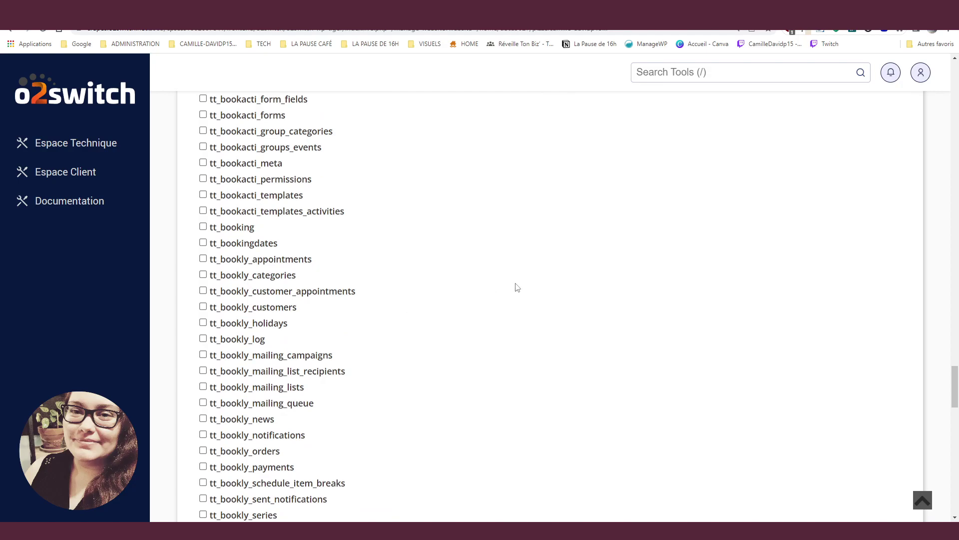
scroll(549, 305, up, 15)
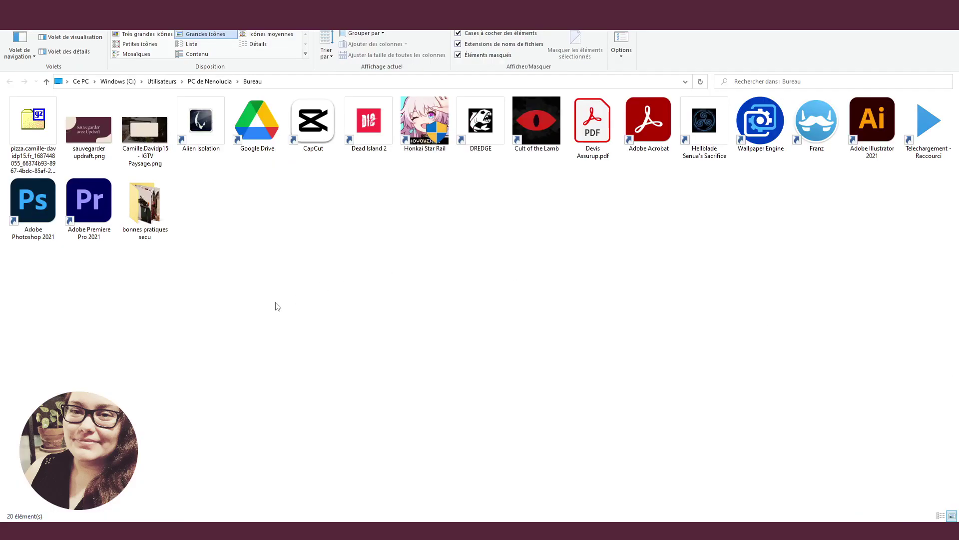
click(28, 115)
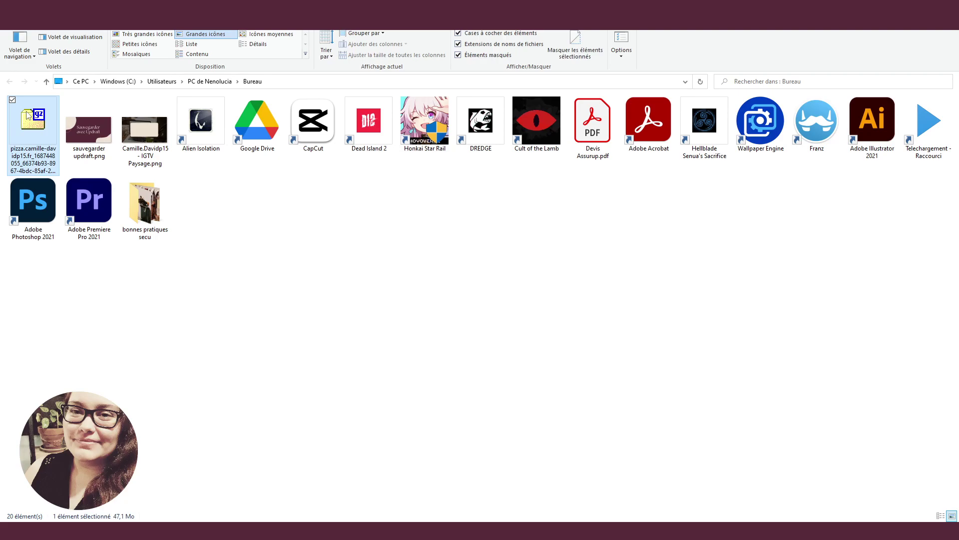
key(F2)
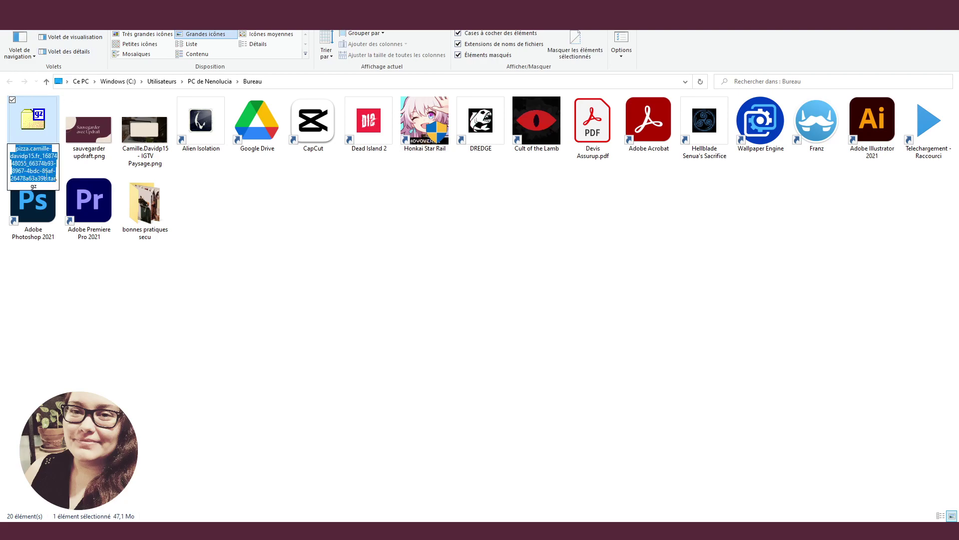
click(292, 265)
- Extract the site backup's .tar.gz archive on the desktop into its own folder with 7-Zip
click(25, 131)
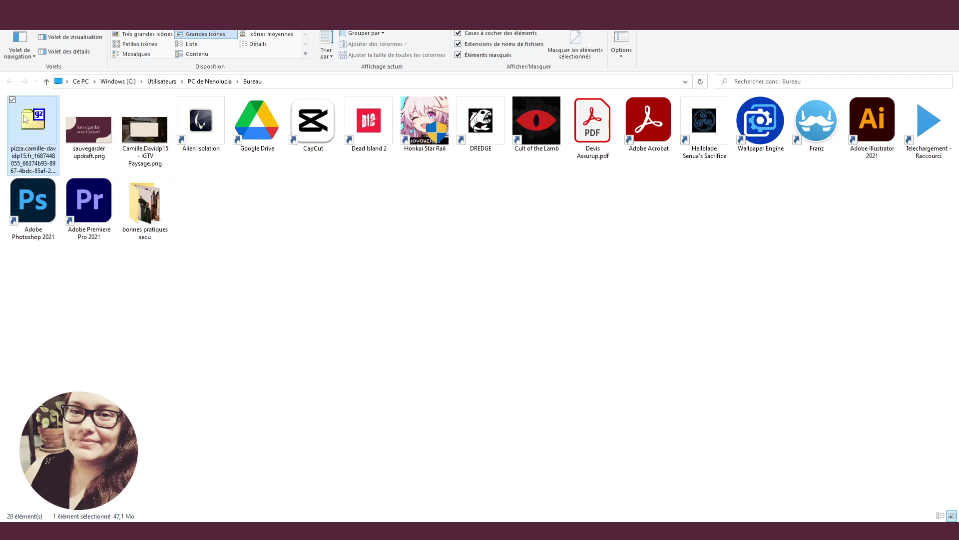
right_click(25, 111)
mouse_move(50, 145)
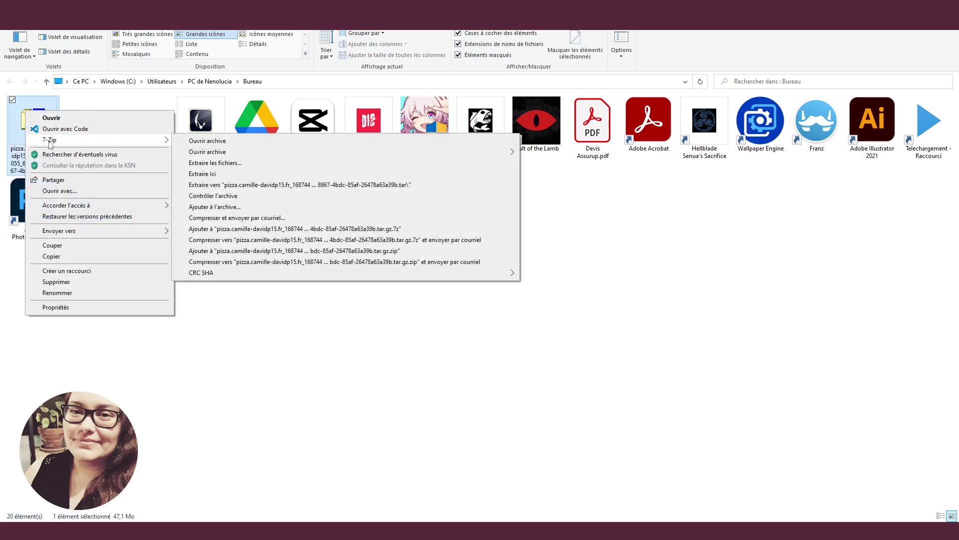
click(238, 185)
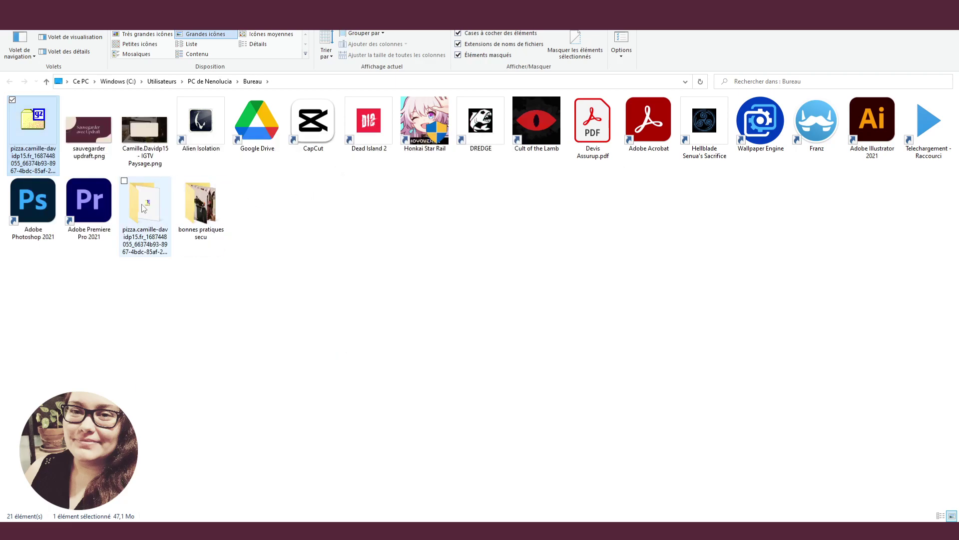
- Open the extracted folder, widen its name column and extract the inner .tar archive into its own folder with 7-Zip
click(149, 191)
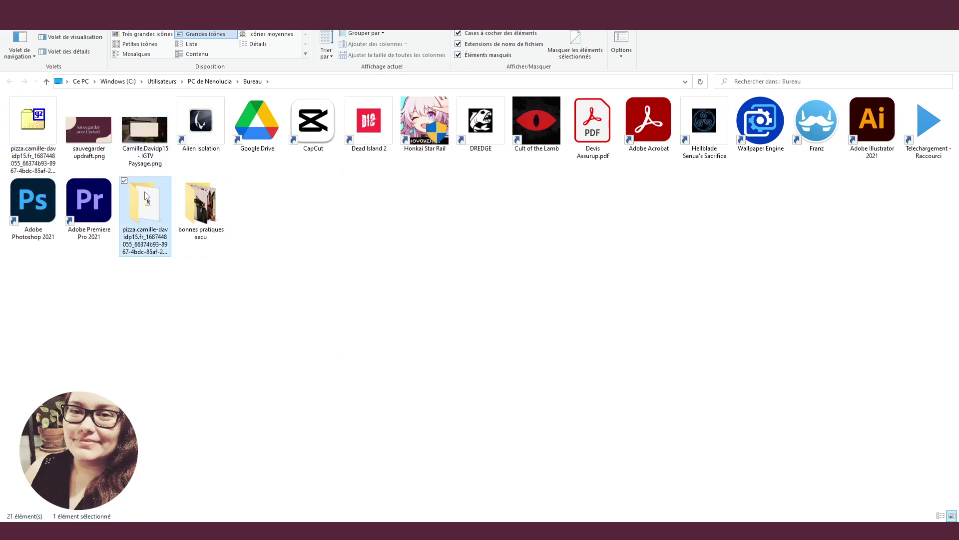
double_click(147, 199)
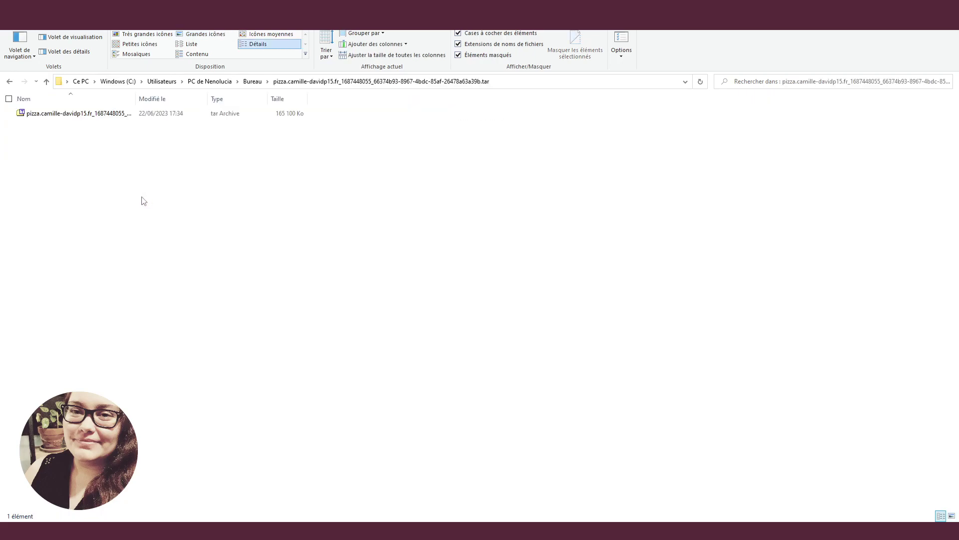
drag(136, 98, 341, 98)
right_click(206, 115)
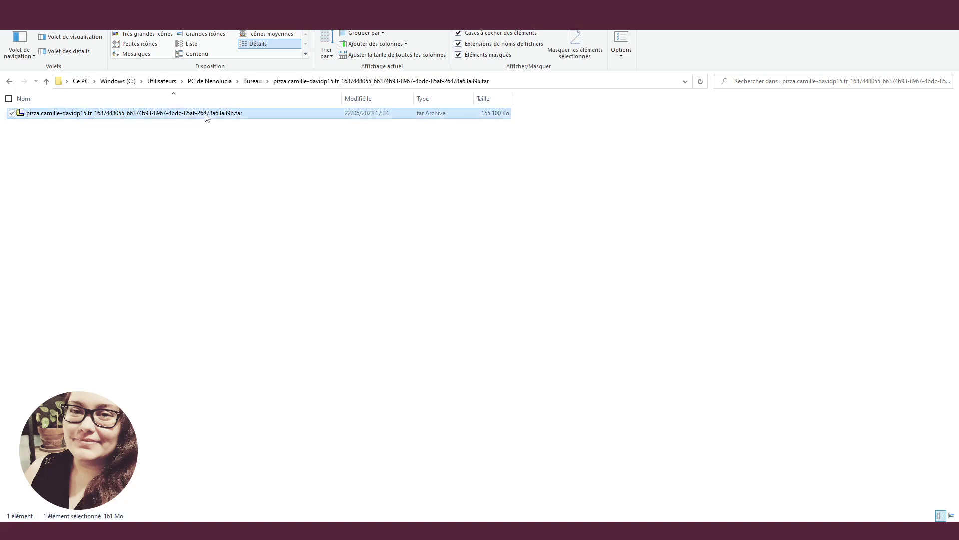
mouse_move(264, 144)
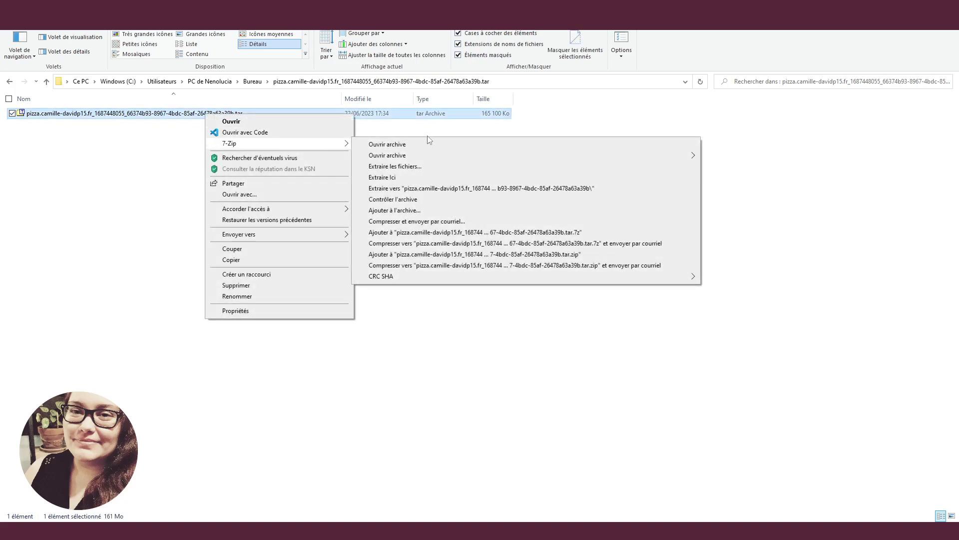
click(427, 189)
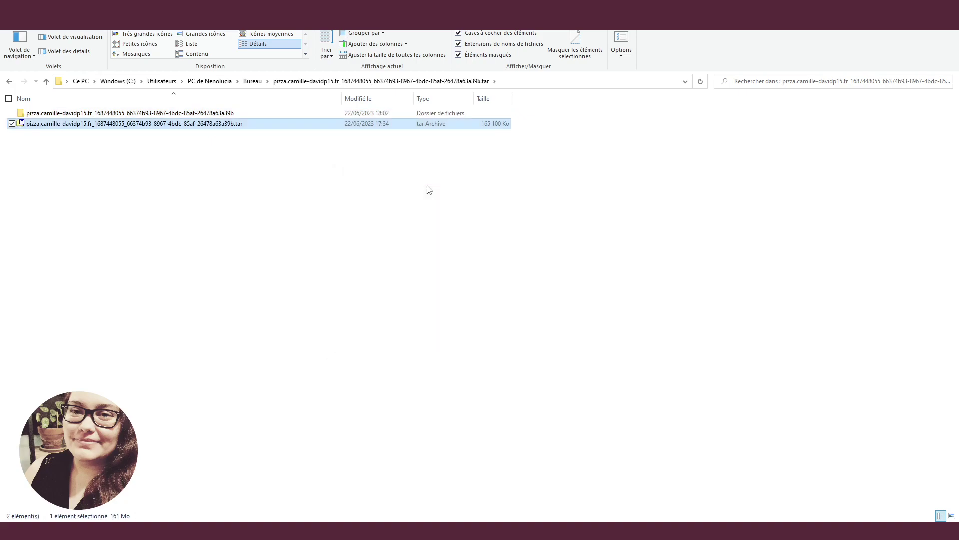
- Open the folder extracted from the .tar archive, look over its WordPress files and select the database backup o2s-mytiger-backup_421880998.sql
double_click(53, 114)
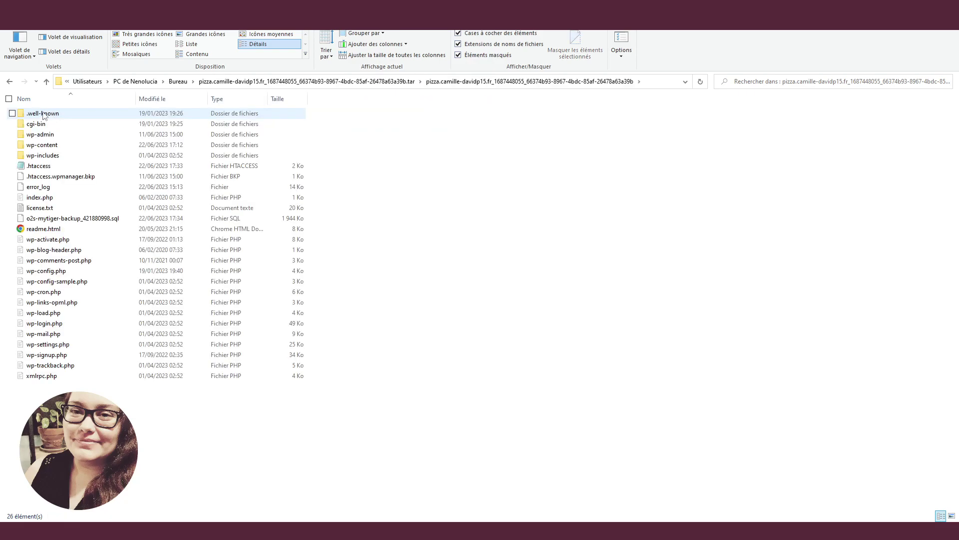
drag(219, 441, 109, 100)
click(416, 237)
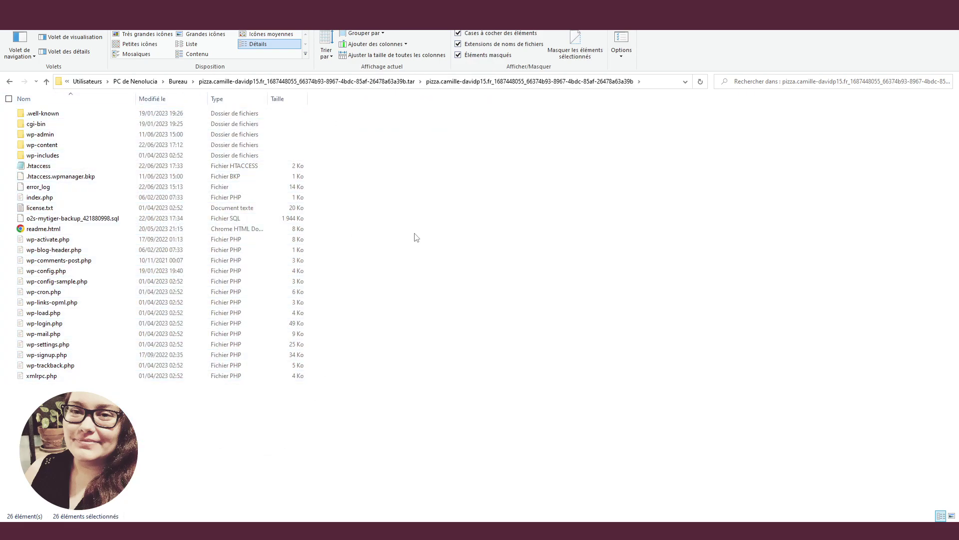
click(12, 218)
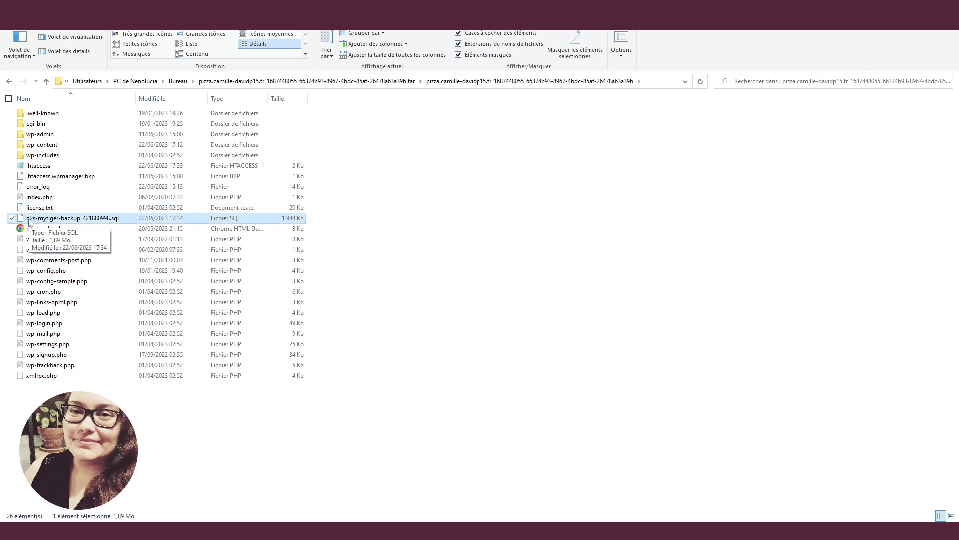